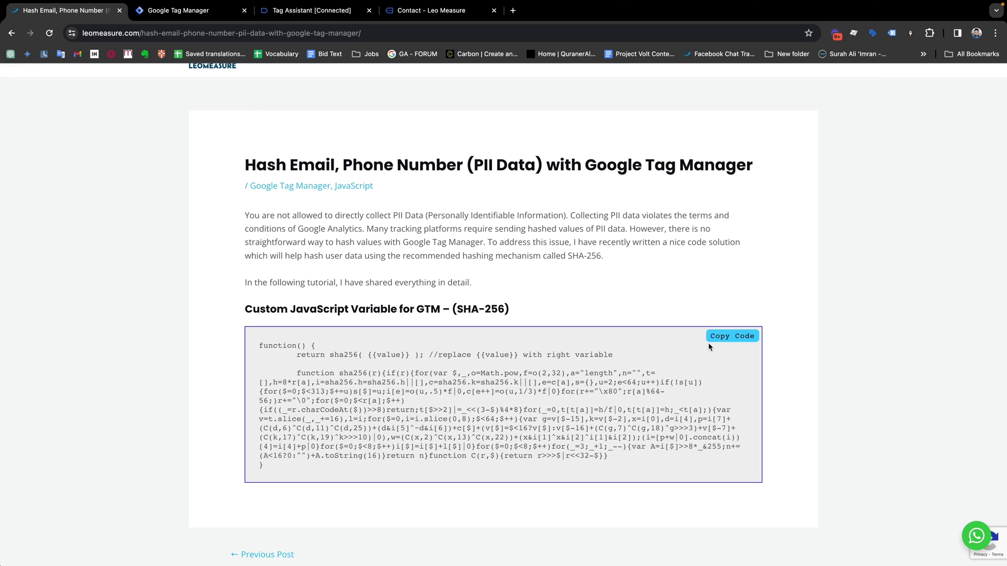
# Copy the SHA-256 Custom JavaScript snippet from the LeoMeasure blog, then go to the Contact page tab.
pyautogui.click(729, 337)
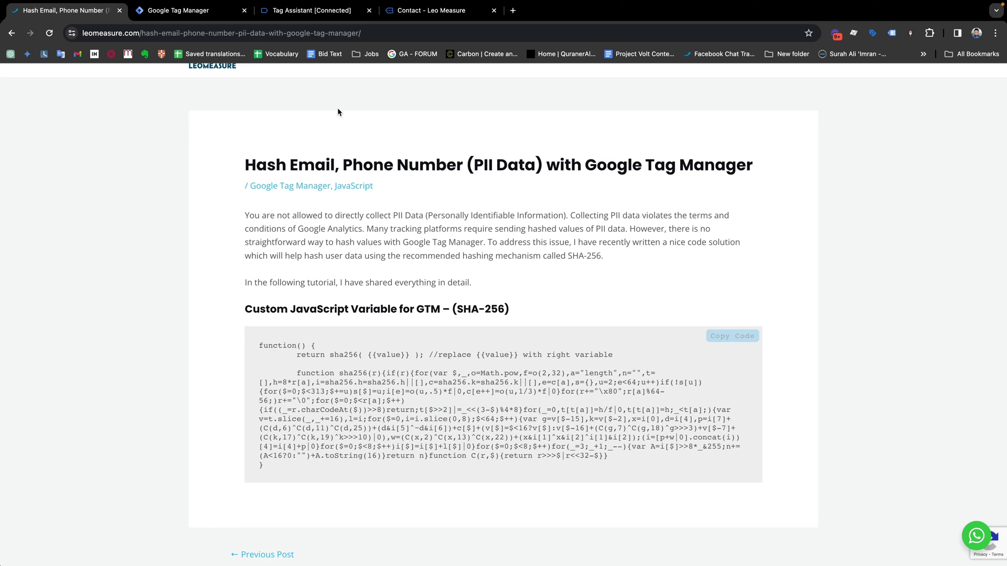
pyautogui.click(400, 11)
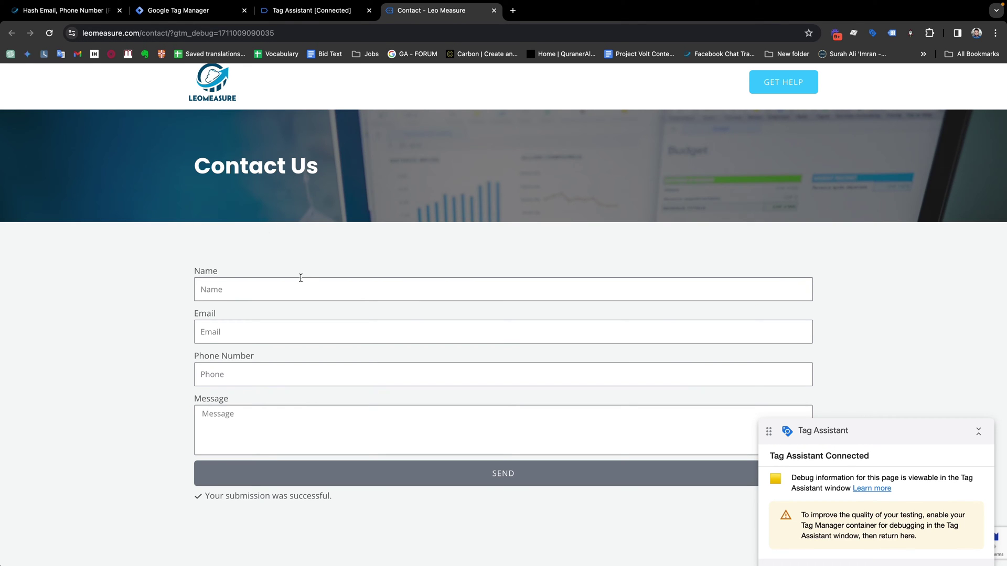
# Open the elementor_form_submit event in Tag Assistant and highlight the submitted email and phone in its event data.
pyautogui.click(321, 11)
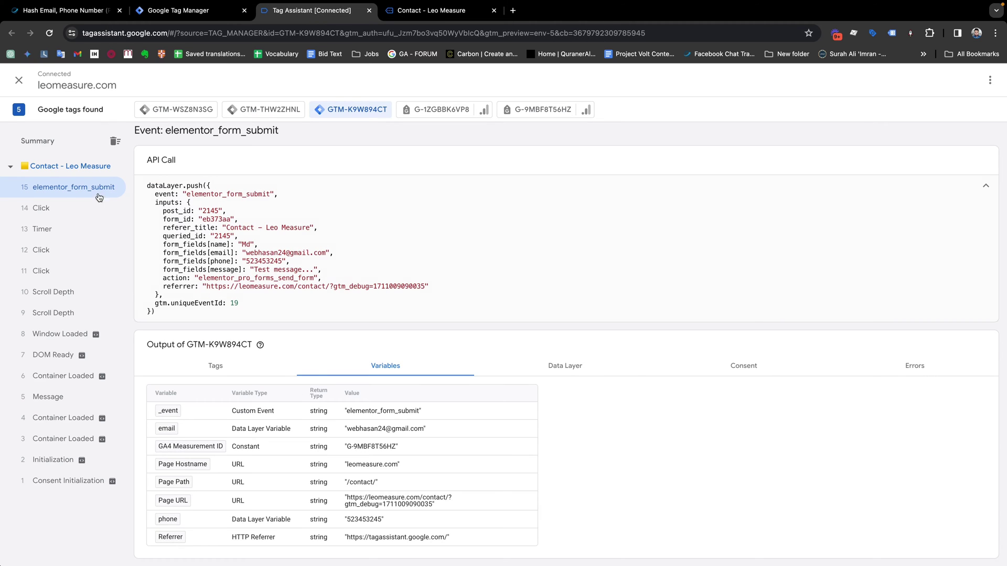
pyautogui.moveTo(163, 253); pyautogui.dragTo(329, 252)
pyautogui.click(328, 253)
pyautogui.moveTo(243, 252); pyautogui.dragTo(334, 253)
pyautogui.moveTo(242, 261); pyautogui.dragTo(290, 262)
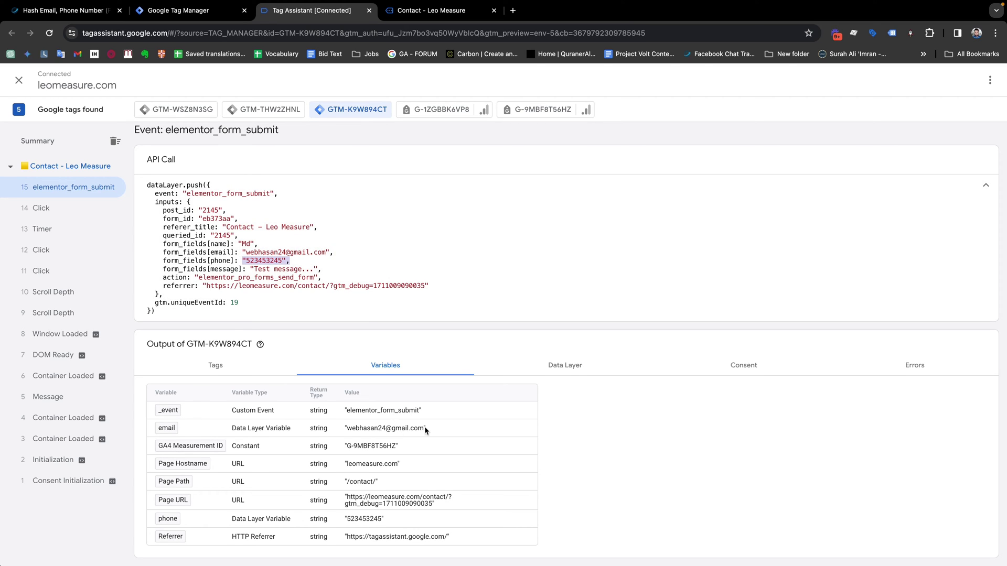
# Highlight the unhashed email and phone values in the event's Variables table.
pyautogui.moveTo(426, 428); pyautogui.dragTo(346, 430)
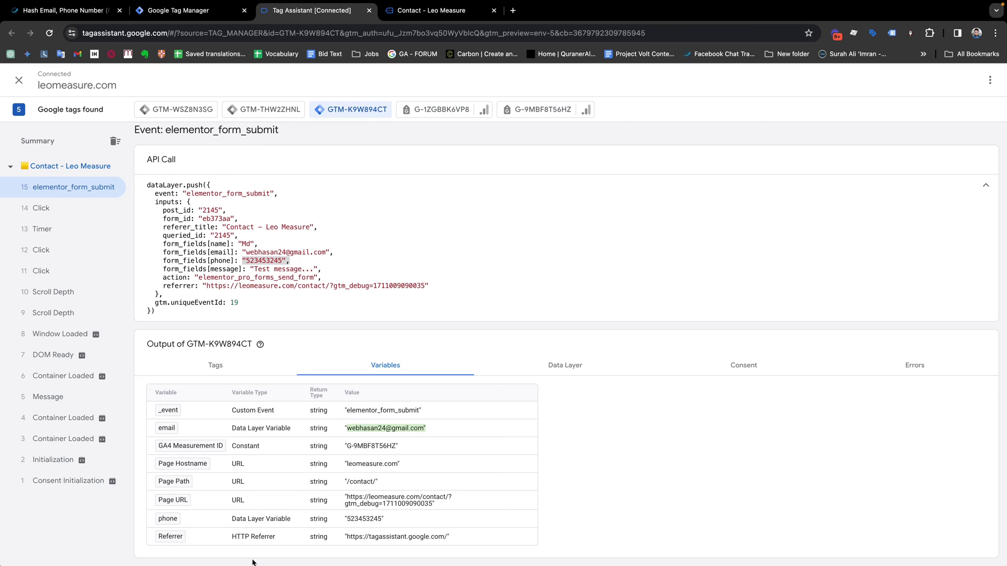
pyautogui.moveTo(384, 519); pyautogui.dragTo(341, 518)
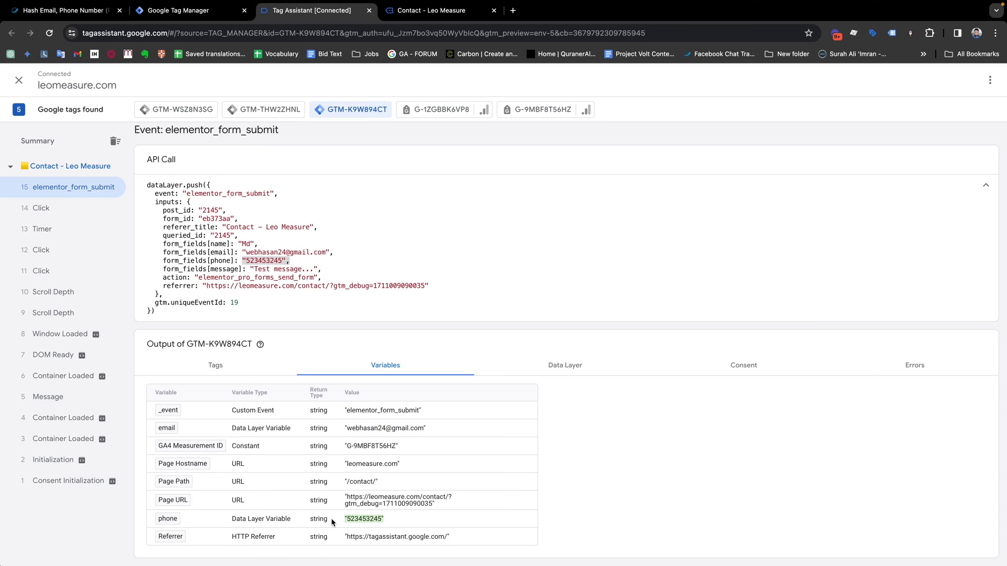
pyautogui.moveTo(423, 430); pyautogui.dragTo(344, 431)
pyautogui.click(380, 521)
# Create a new user-defined variable named 'hash email' of type Custom JavaScript.
pyautogui.click(187, 12)
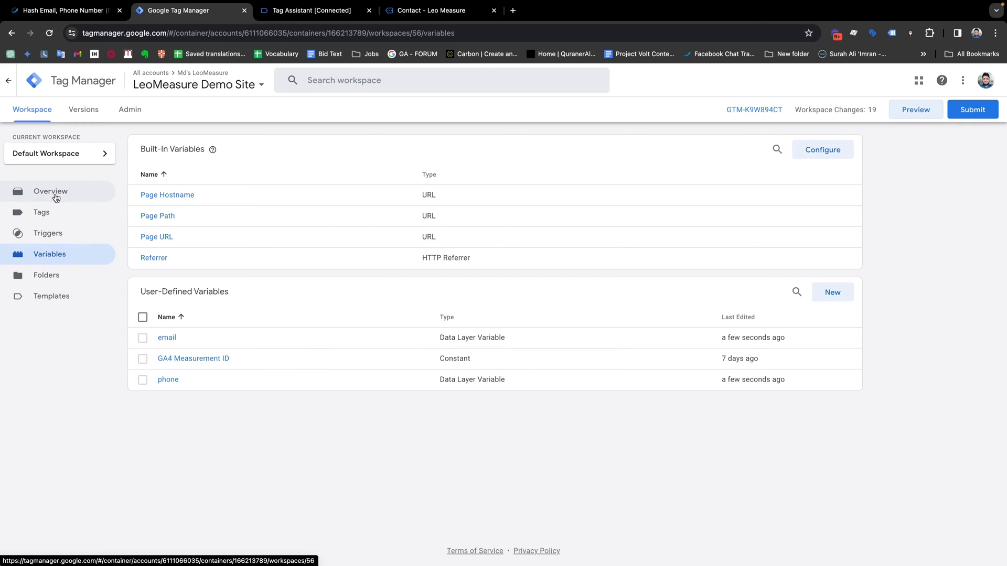
pyautogui.click(832, 292)
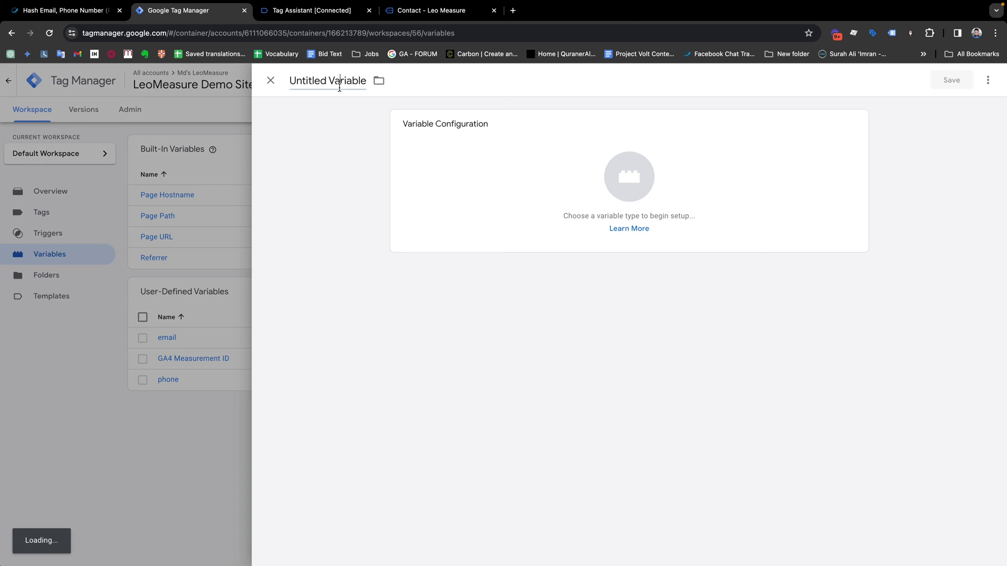
pyautogui.click(340, 88)
pyautogui.write('hash email')
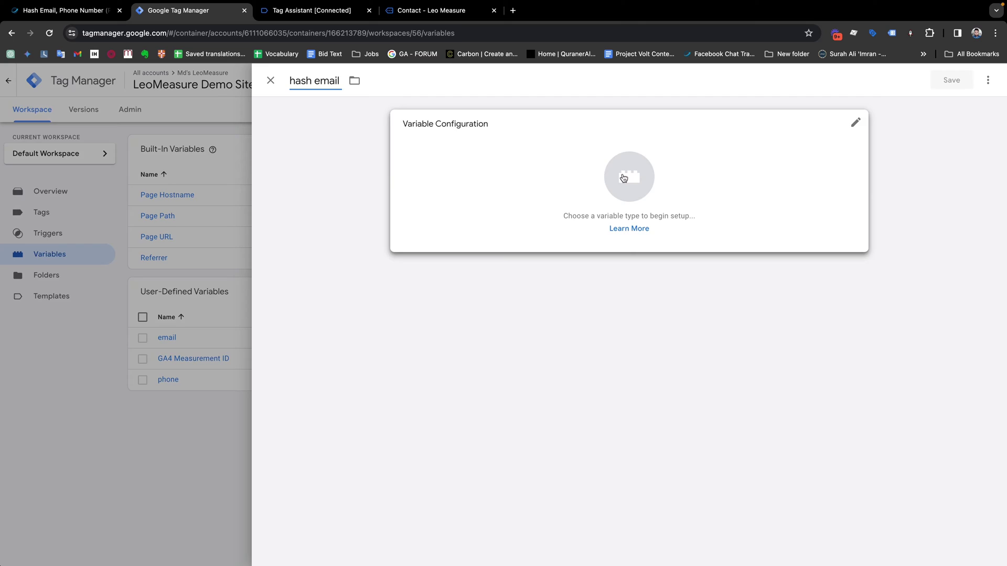
pyautogui.click(627, 179)
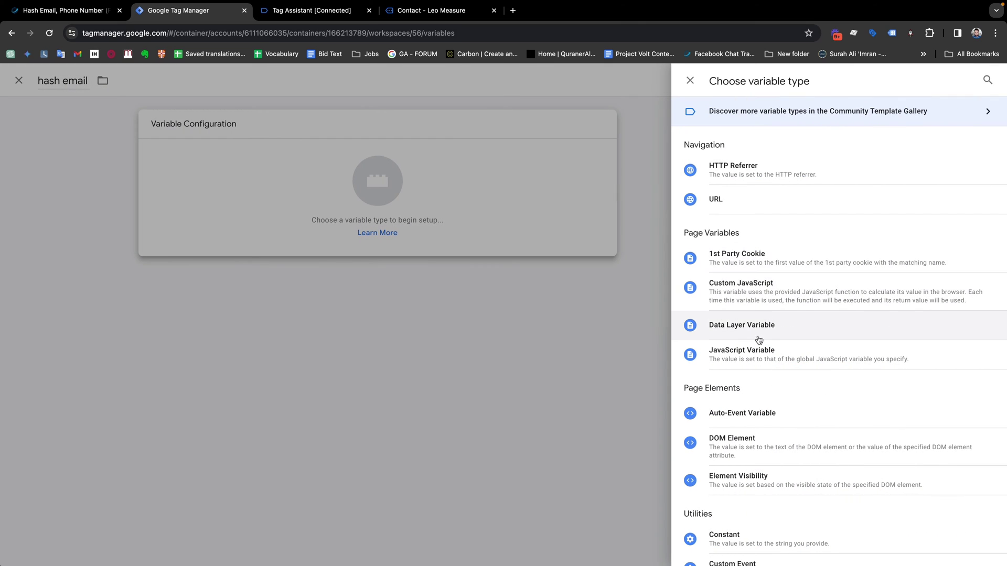
pyautogui.click(751, 294)
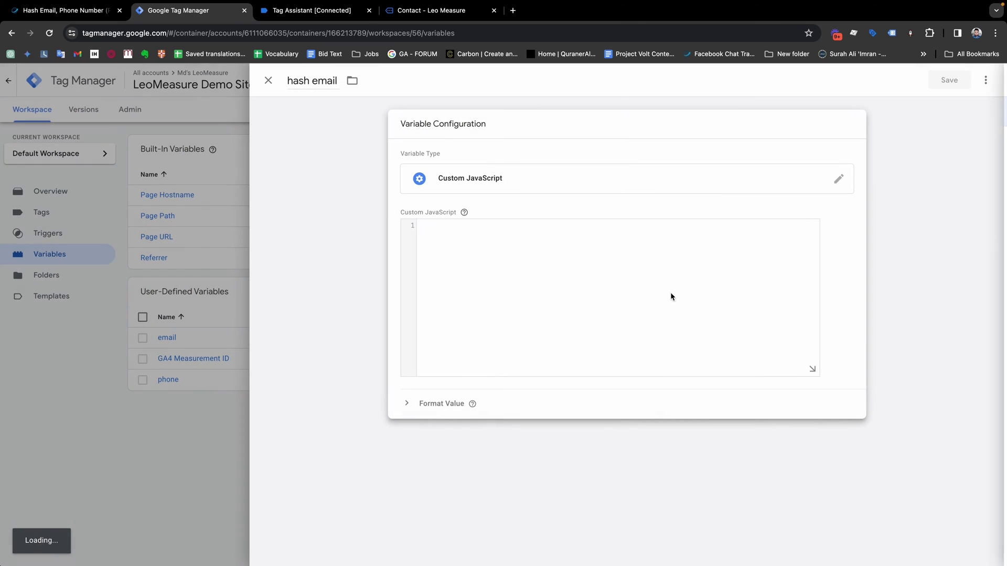
# Paste the SHA-256 code, replace {{value}} with {{email}}, delete the leftover comment, and save.
pyautogui.click(537, 264)
pyautogui.press('super+v')
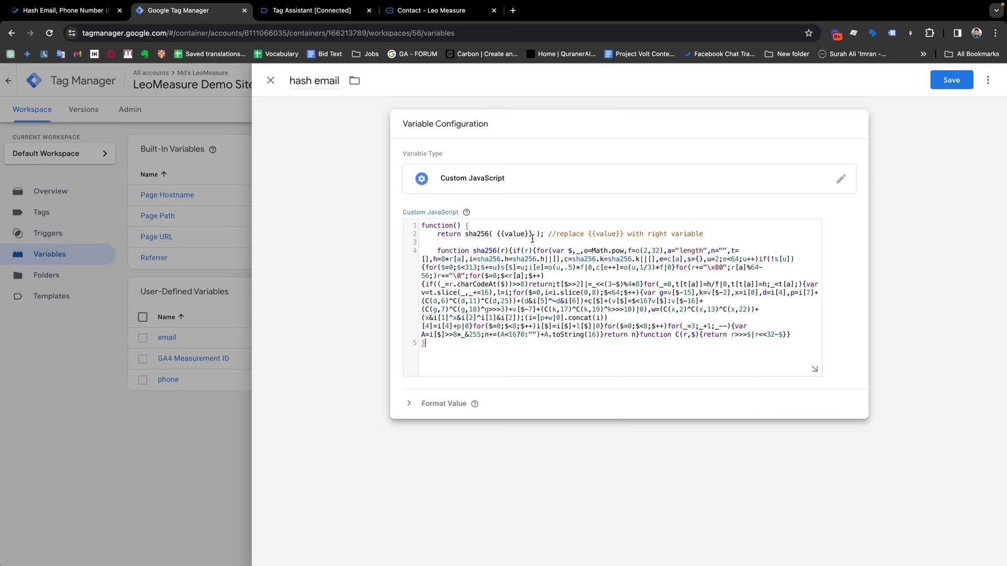
pyautogui.moveTo(533, 234); pyautogui.dragTo(498, 234)
pyautogui.click(531, 234)
pyautogui.moveTo(532, 234); pyautogui.dragTo(498, 235)
pyautogui.press('BackSpace')
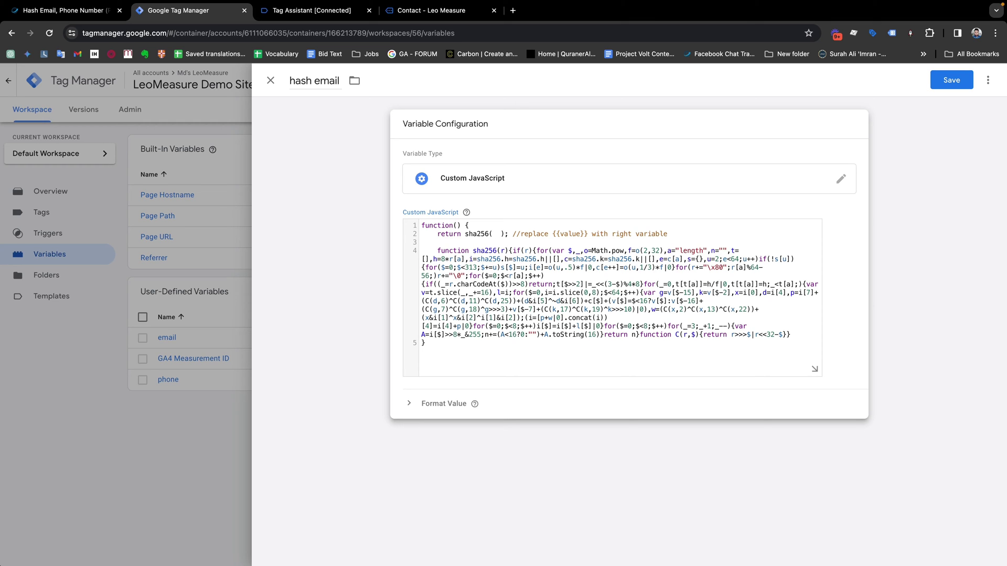
pyautogui.write('{{')
pyautogui.press('Return')
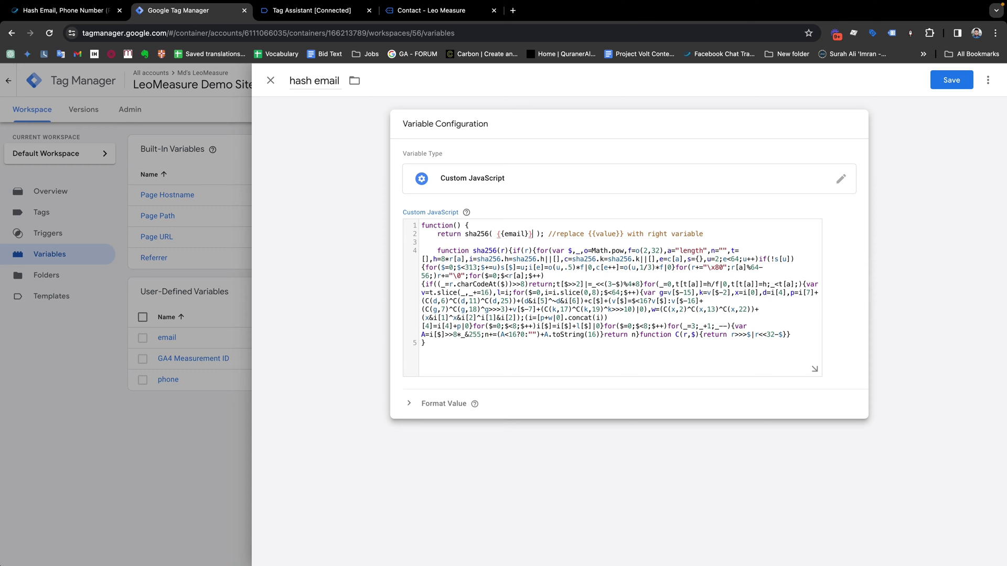
pyautogui.moveTo(546, 232); pyautogui.dragTo(716, 234)
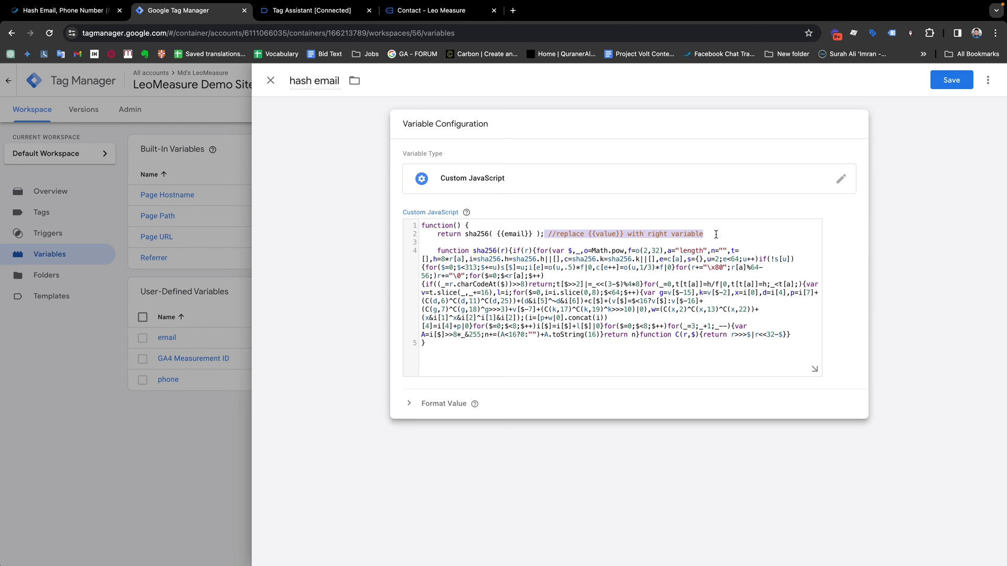
pyautogui.press('BackSpace')
pyautogui.click(950, 80)
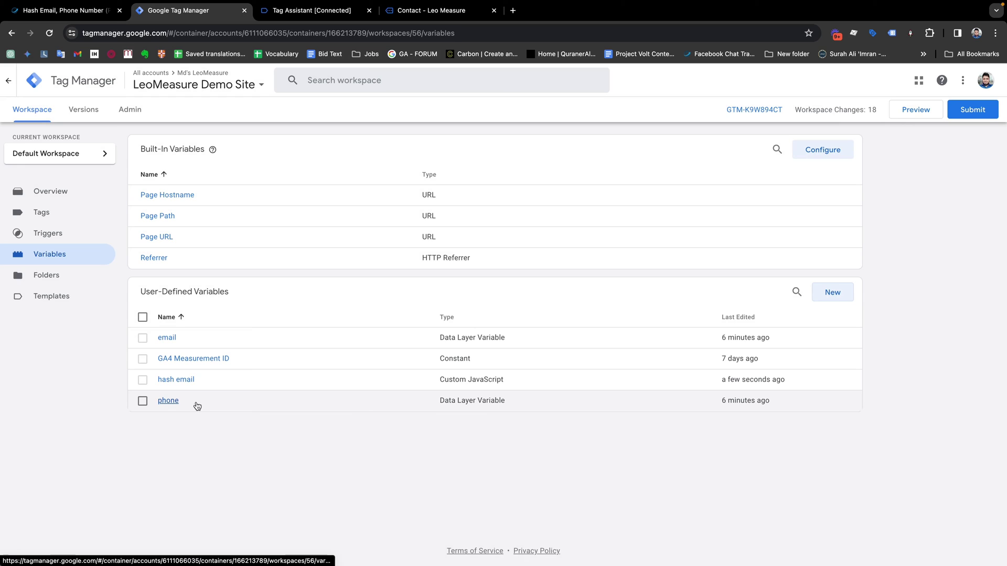
# Check the phone variable, then create a new Custom JavaScript variable named 'hash phone'.
pyautogui.click(168, 401)
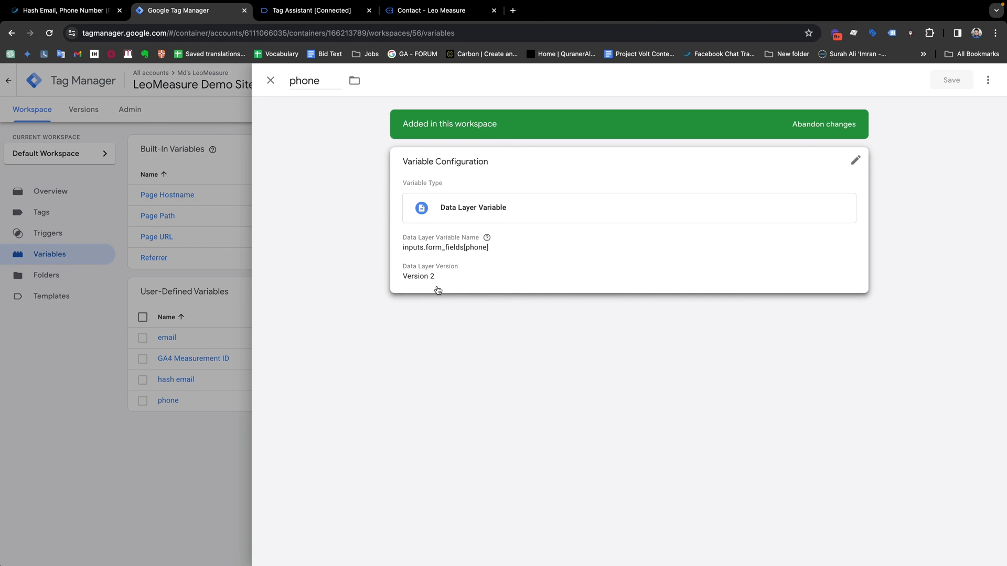
pyautogui.click(168, 366)
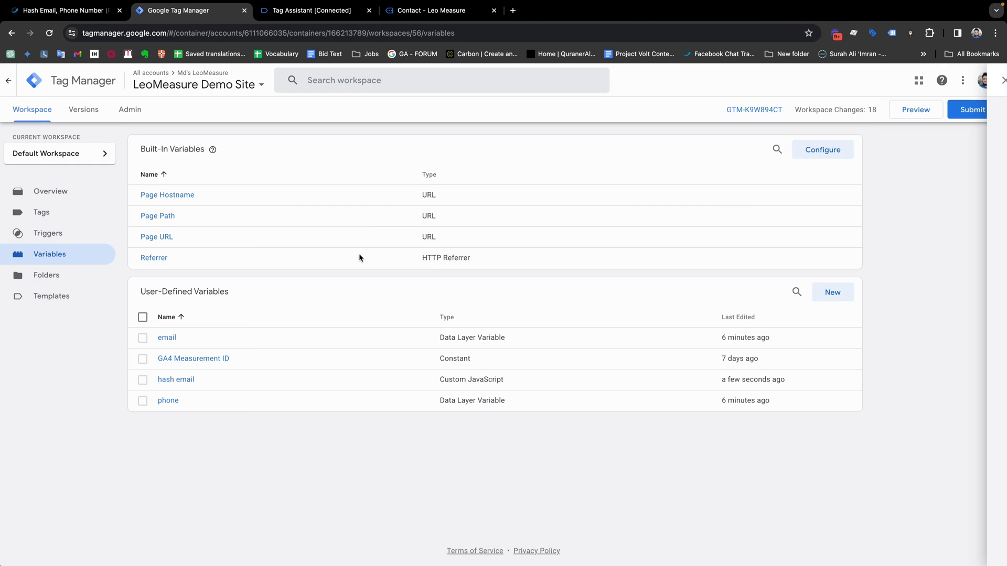
pyautogui.click(833, 292)
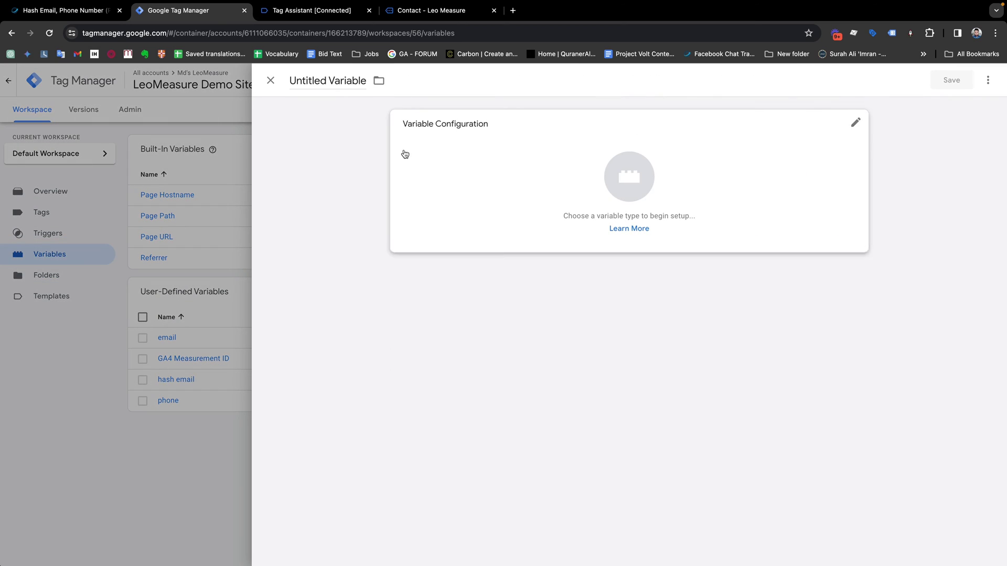
pyautogui.click(310, 79)
pyautogui.write('hash phone')
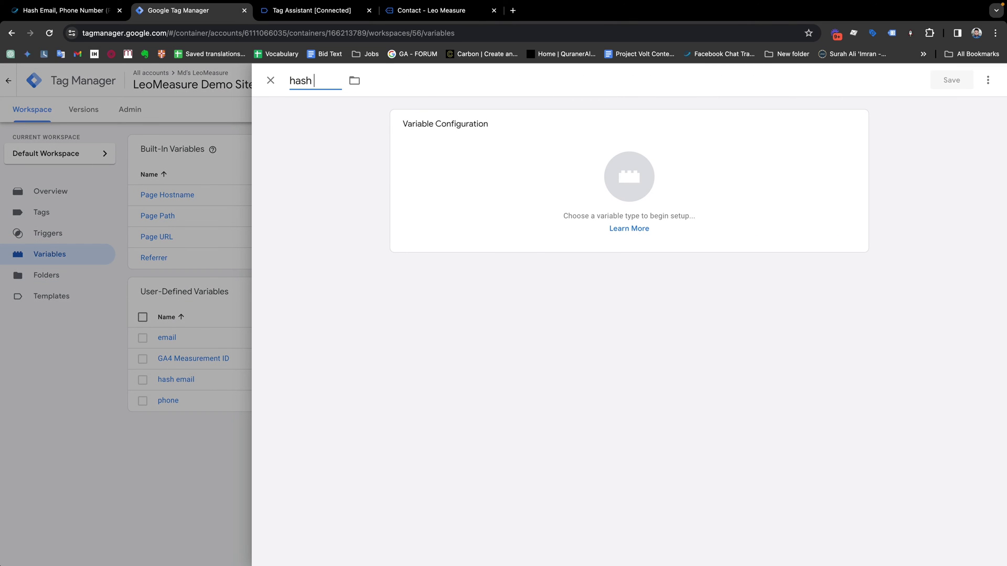
pyautogui.click(630, 176)
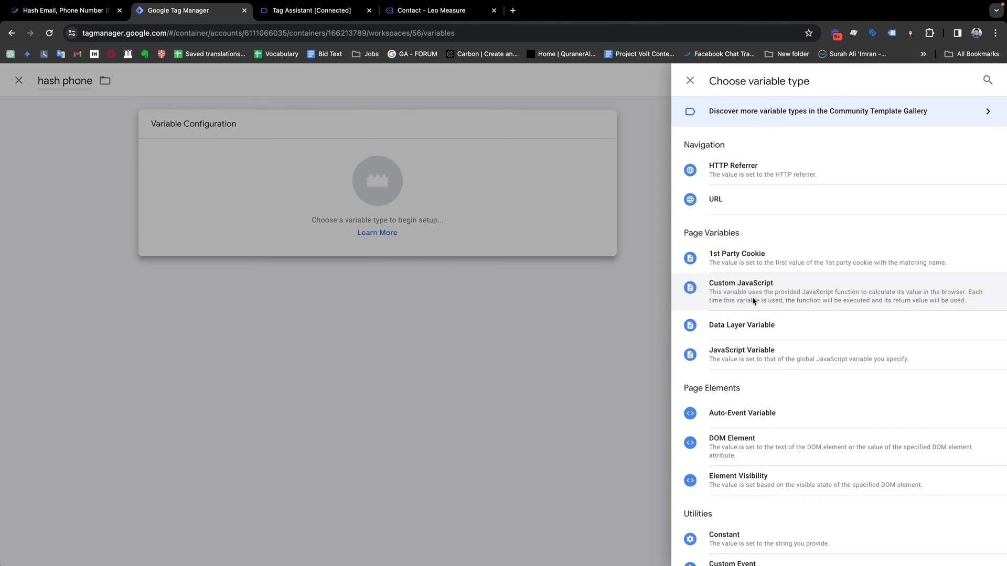
pyautogui.click(752, 296)
# Paste the SHA-256 code, replace {{value}} with {{phone}}, remove the leftover comment, and save.
pyautogui.write('function() {     return sha256( {{value}} ); //replace {{value}} with right variable      function sha256(r){if(r){for(var $,_,o=Math.pow,f=o(2,32),a="length",n="",t=[],h=8*r[a],i=sha256.h=sha256.h||[],c=sha256.k=sha256.k||[],e=c[a],s={},u=2;e<64;u++)if(!s[u]){for($=0;$<313;$+=u)s[$]=u;i[e]=o(u,.5)*f|0,c[e++]=o(u,1/3)*f|0}for(r+="\\x80";r[a]%64-56;)r+="\\0";for($=0;$<r[a];$++){if((_=r.charCodeAt($))>>8)return;t[$>>2]|=_<<(3-$)%4*8}for(_=0,t[t[a]]=h/f|0,t[t[a]]=h;_<t[a];){var v=t.slice(_,_+=16),l=i;for($=0,i=i.slice(0,8);$<64;$++){var g=v[$-15],k=v[$-2],x=i[0],d=i[4],p=i[7]+(C(d,6)^C(d,11)^C(d,25))+(d&i[5]^~d&i[6])+c[$]+(v[$]=$<16?v[$]:v[$-16]+(C(g,7)^C(g,18)^g>>>3)+v[$-7]+(C(k,17)^C(k,19)^k>>>10)|0),w=(C(x,2)^C(x,13)^C(x,22))+(x&i[1]^x&i[2]^i[1]&i[2]);(i=[p+w|0].concat(i))[4]=i[4]+p|0}for($=0;$<8;$++)i[$]=i[$]+l[$]|0}for($=0;$<8;$++)for(_=3;_+1;_--){var A=i[$]>>8*_&255;n+=(A<16?0:"")+A.toString(16)}return n}function C(r,$){return r>>>$|r<<32-$}} }')
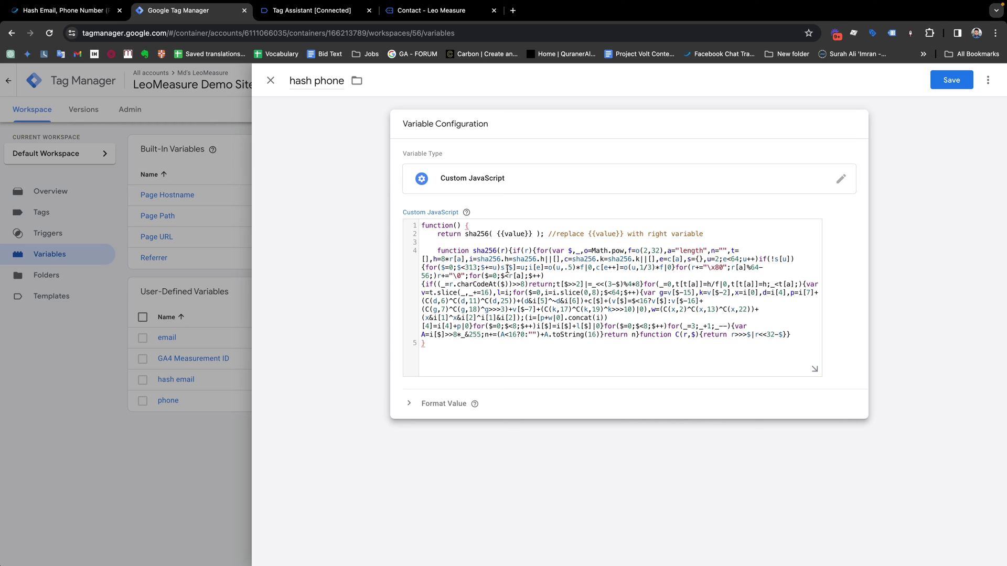
pyautogui.moveTo(532, 234); pyautogui.dragTo(498, 234)
pyautogui.press('BackSpace')
pyautogui.write('{{')
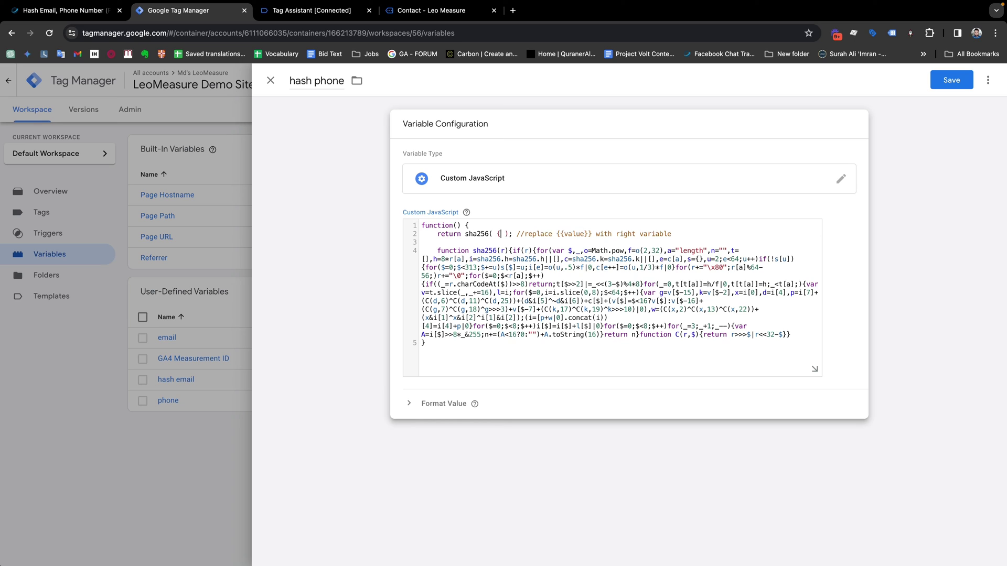
pyautogui.press('Down')
pyautogui.press('Down')
pyautogui.press('Down')
pyautogui.press('Down')
pyautogui.press('Down')
pyautogui.press('Down')
pyautogui.press('Return')
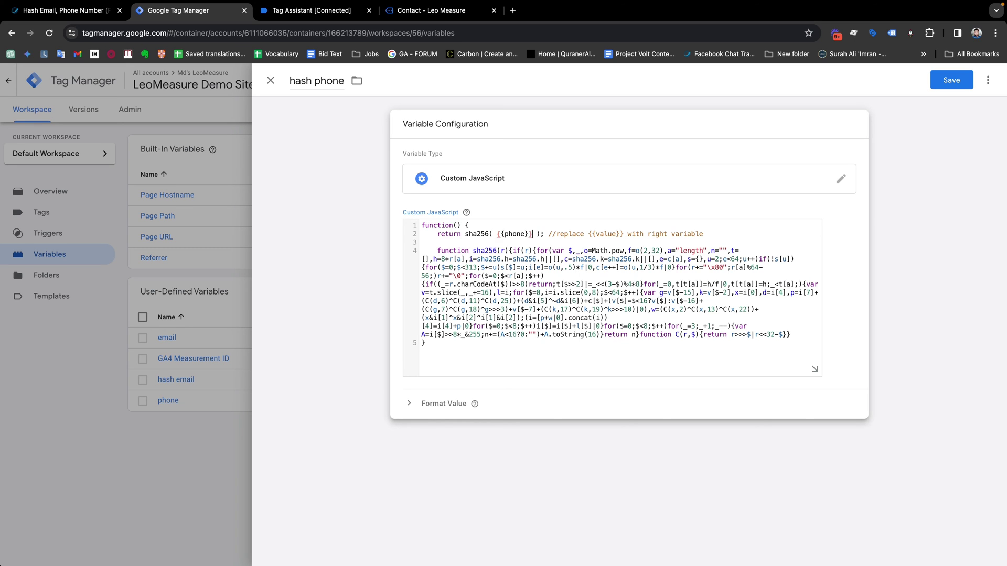
pyautogui.moveTo(548, 234); pyautogui.dragTo(717, 234)
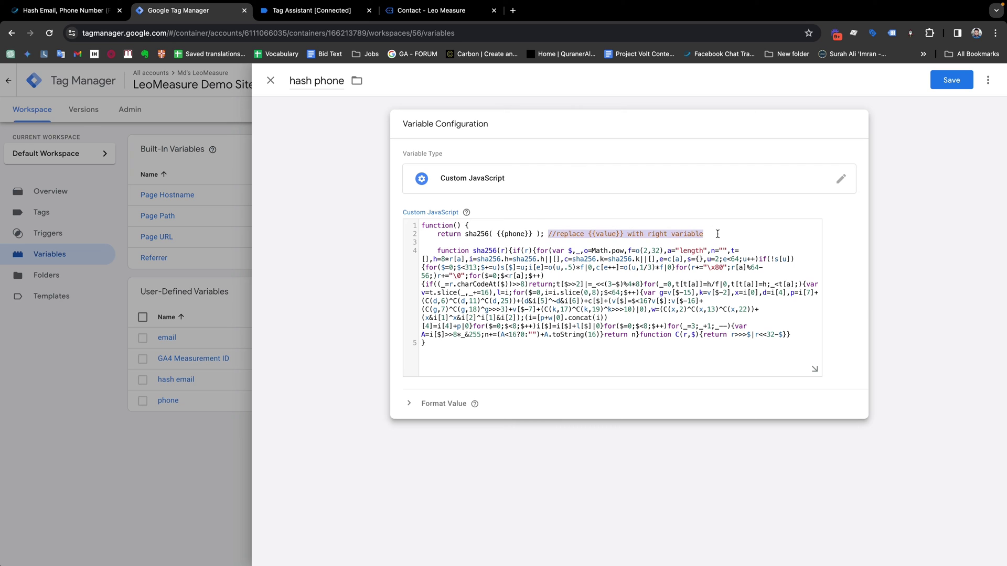
pyautogui.press('BackSpace')
pyautogui.click(950, 80)
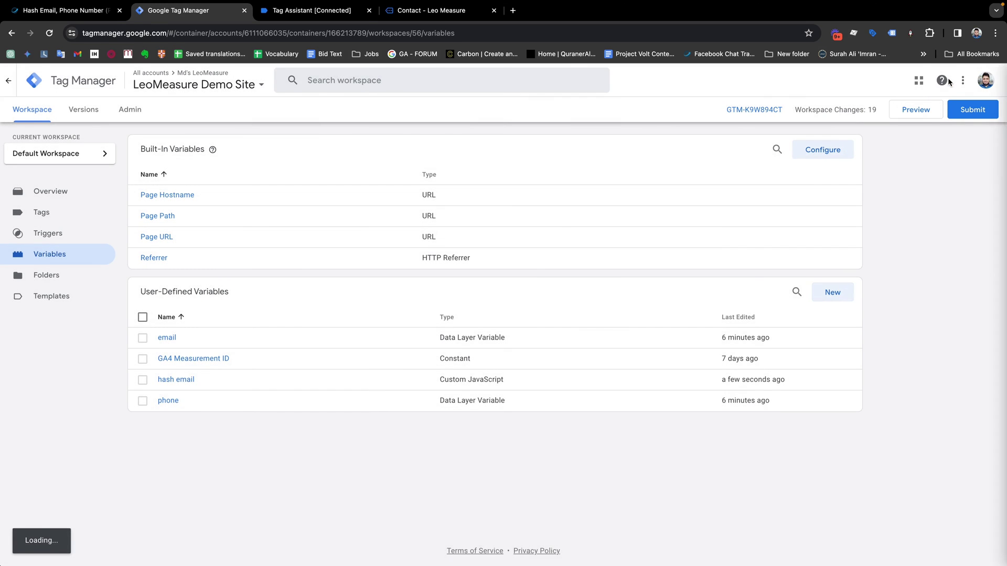
# Start GTM Preview and connect Tag Assistant to leomeasure.com with the contact page open.
pyautogui.click(908, 114)
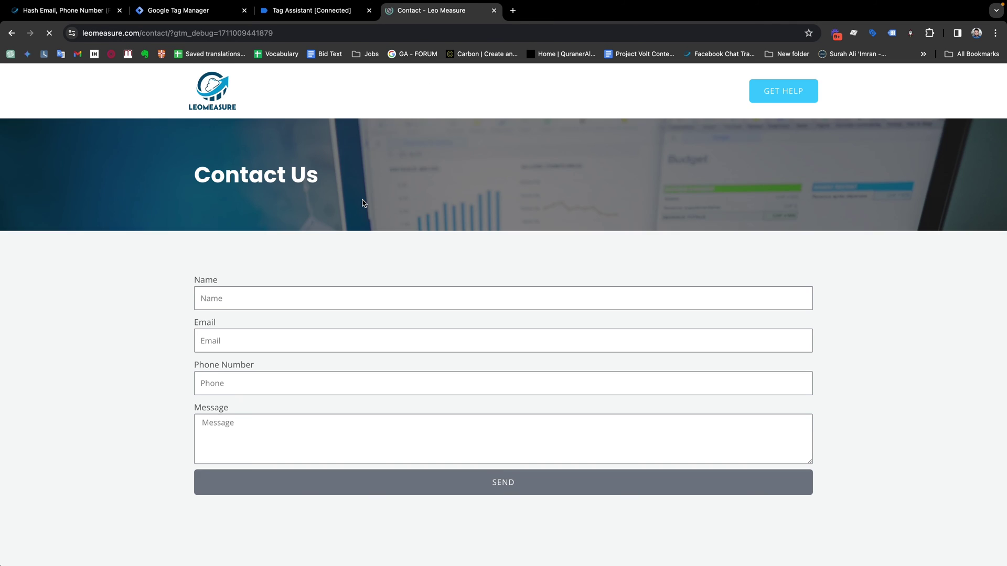
pyautogui.click(323, 10)
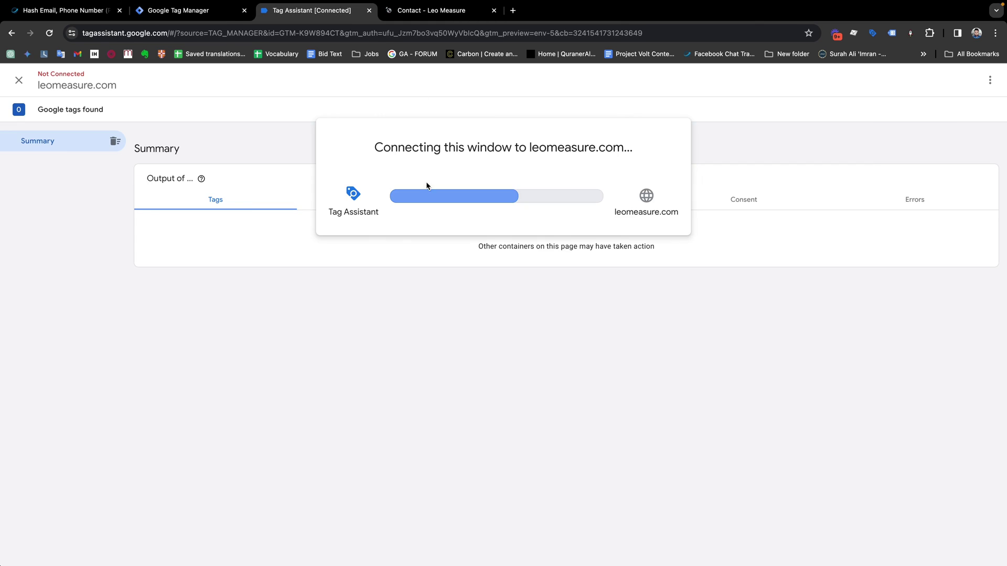
pyautogui.click(409, 17)
pyautogui.click(342, 13)
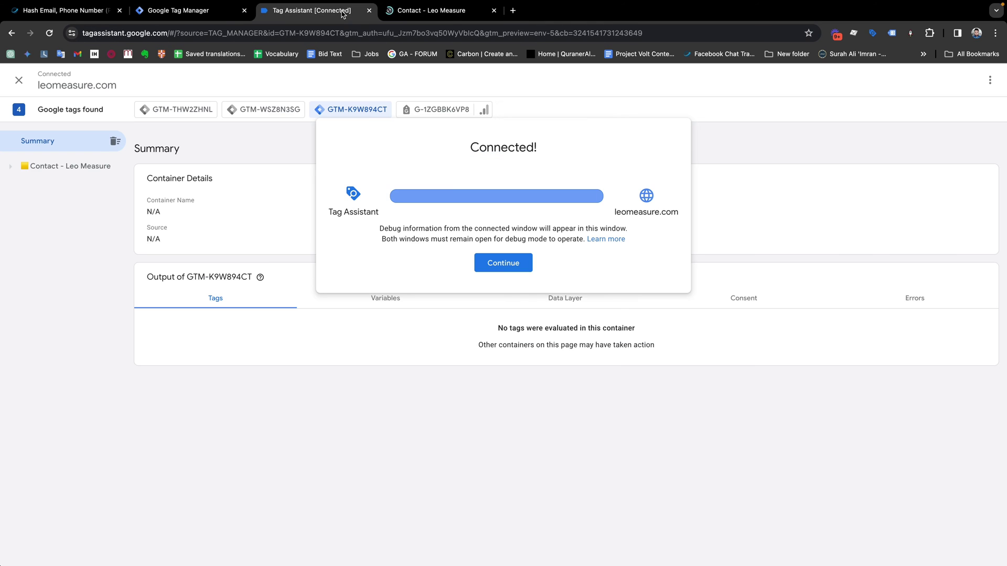
pyautogui.click(503, 263)
# Fill the contact form with a test name, e-mail, phone number and 'test...' message, then send it.
pyautogui.click(414, 11)
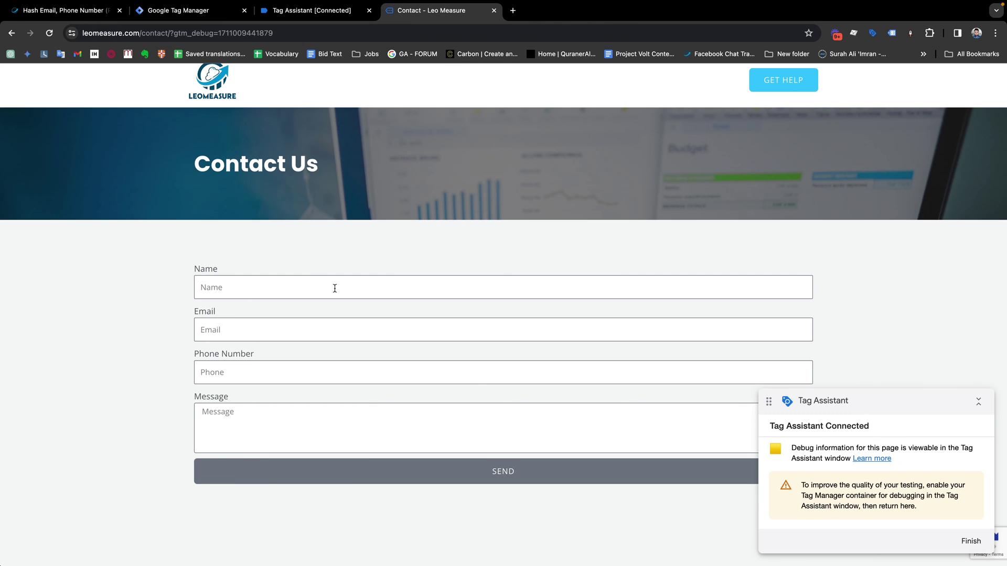
pyautogui.click(297, 288)
pyautogui.write('Md')
pyautogui.press('Tab')
pyautogui.press('Tab')
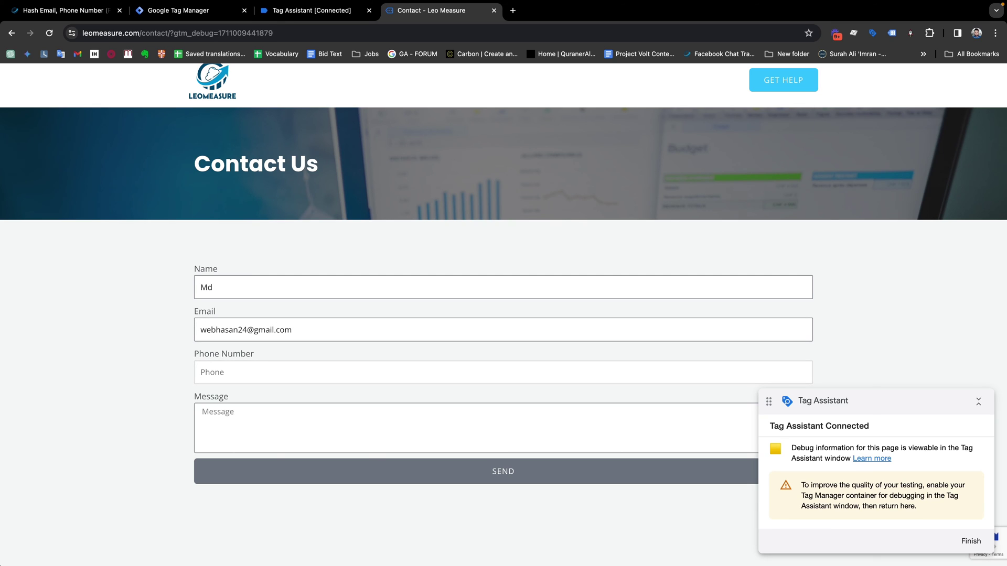
pyautogui.click(278, 424)
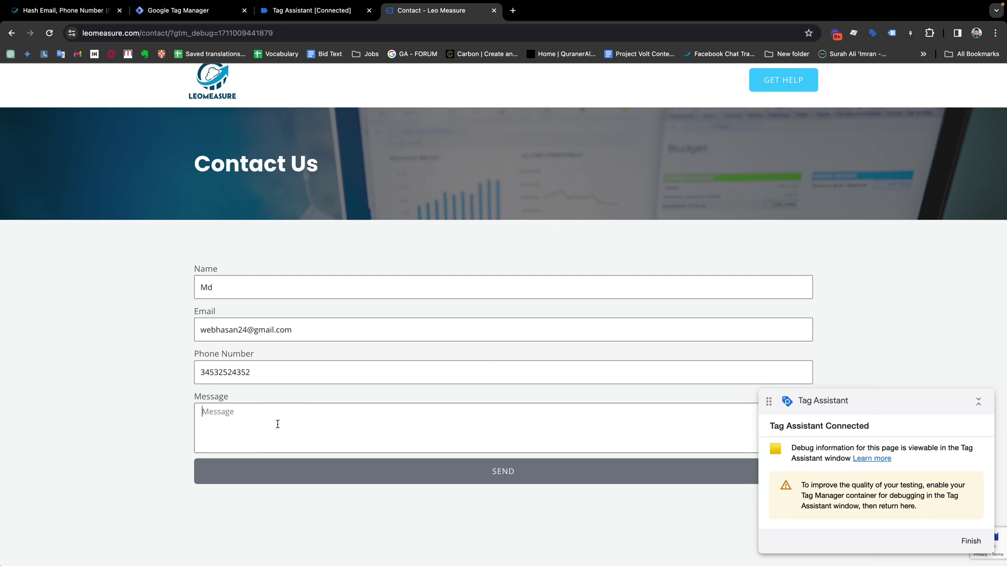
pyautogui.write('test...')
pyautogui.click(490, 471)
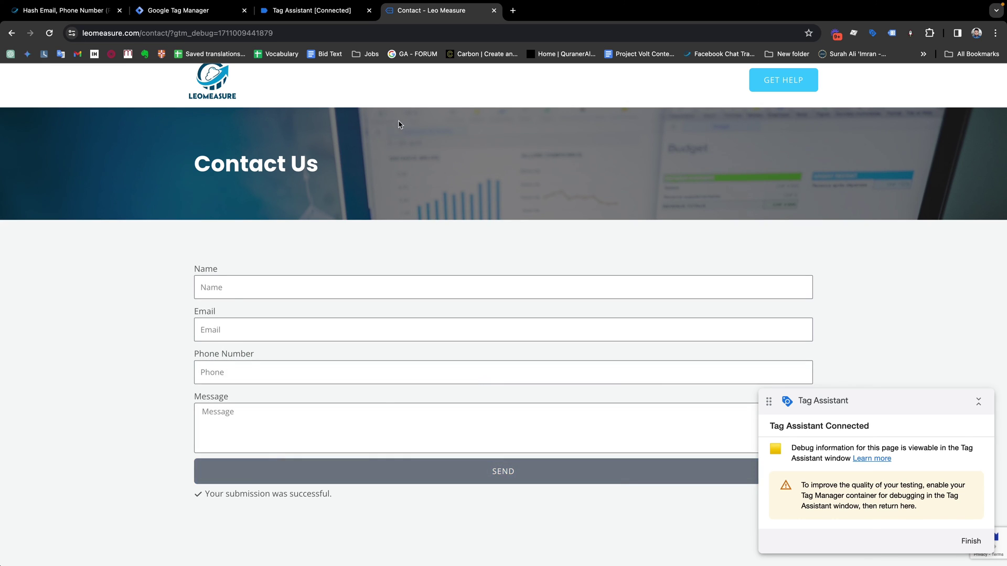
# Open the elementor_form_submit event's Variables and highlight the hashed hash email value.
pyautogui.click(313, 10)
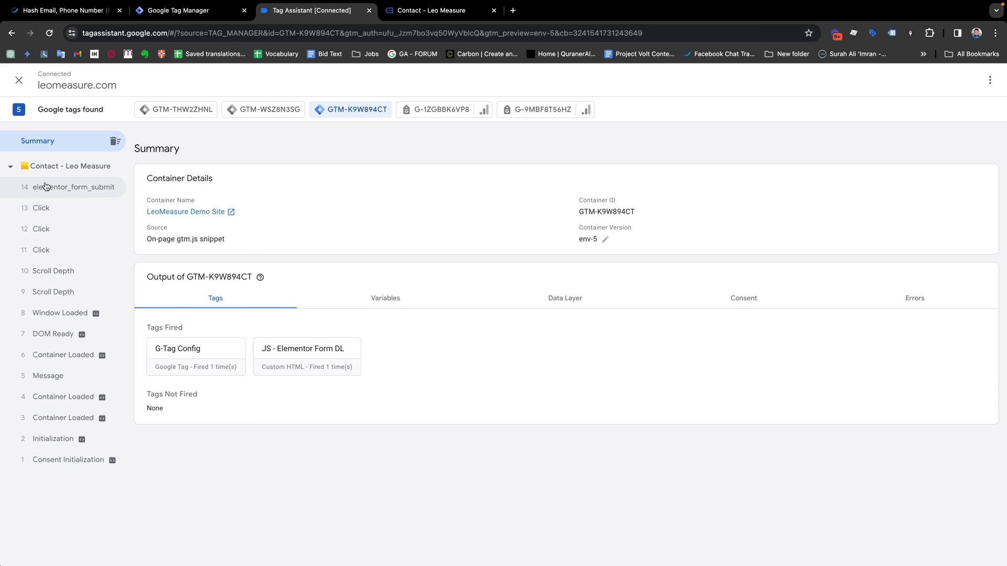
pyautogui.click(85, 189)
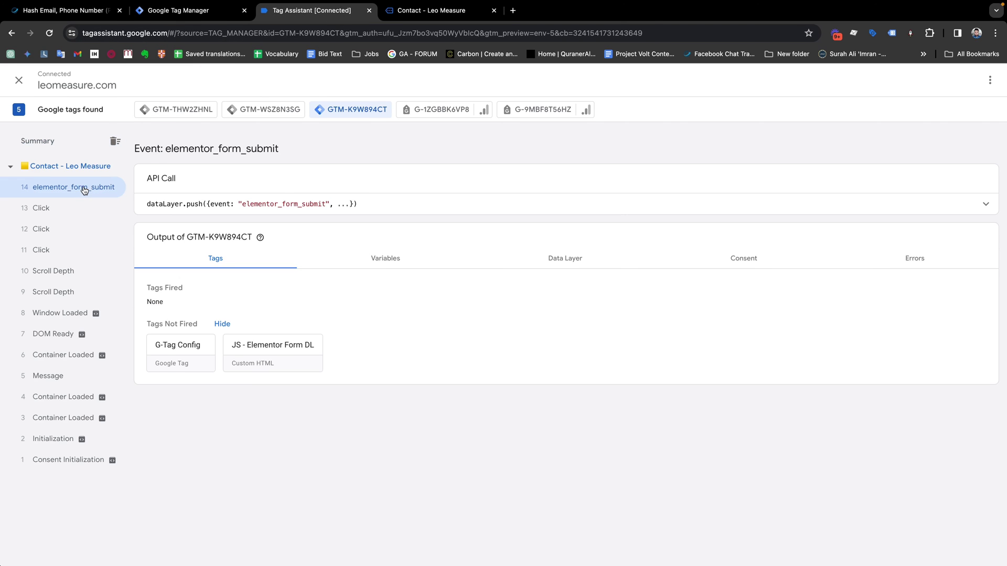
pyautogui.click(376, 262)
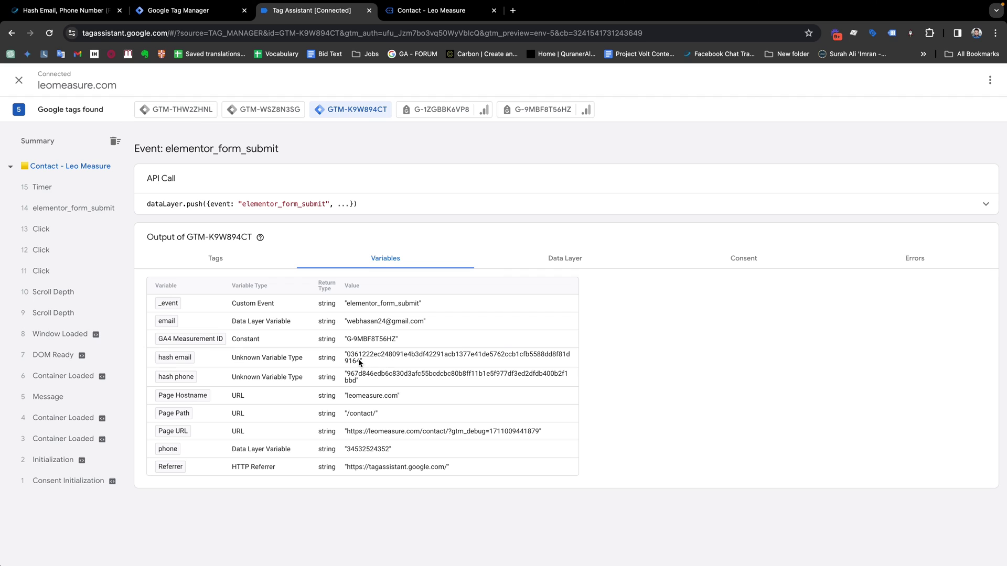
pyautogui.moveTo(344, 357); pyautogui.dragTo(348, 376)
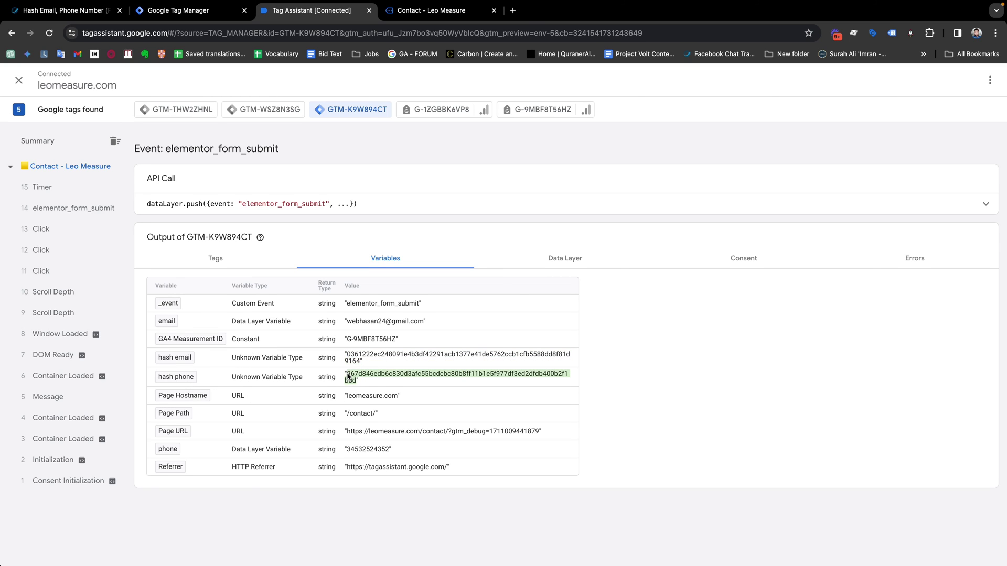